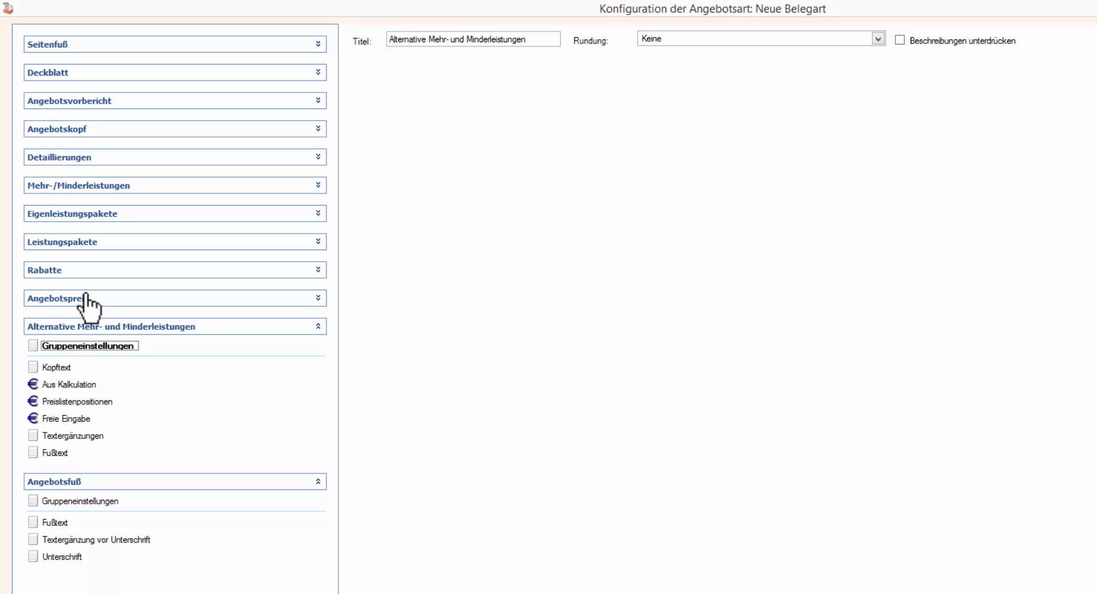
Look over the entries under Mehr-/Minderleistungen and the Kopftext settings of Alternative Mehr- und Minderleistungen
left_click(91, 184)
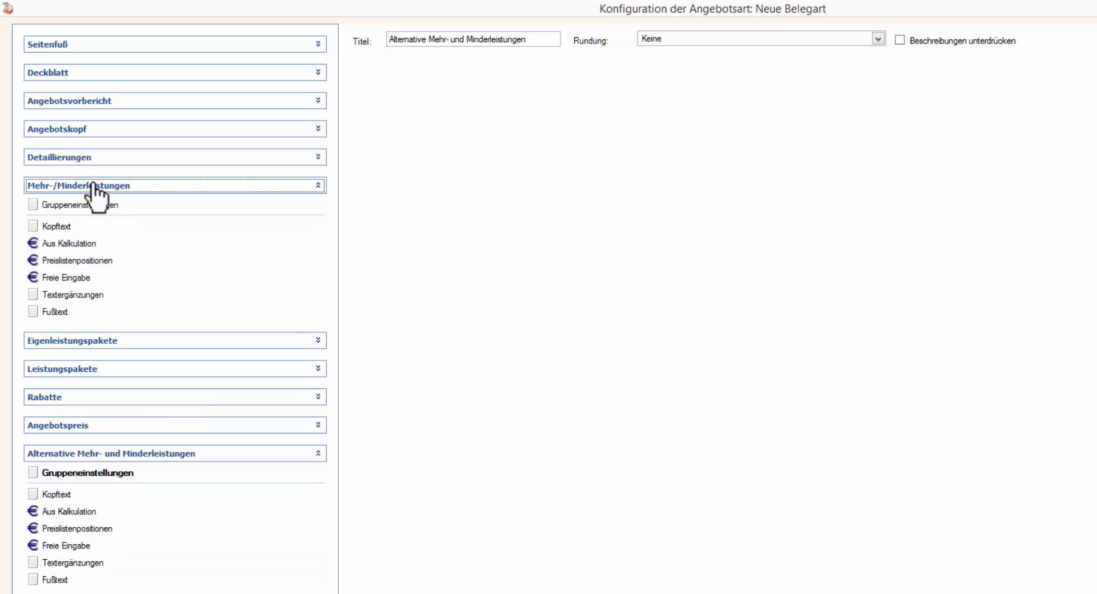
left_click(93, 185)
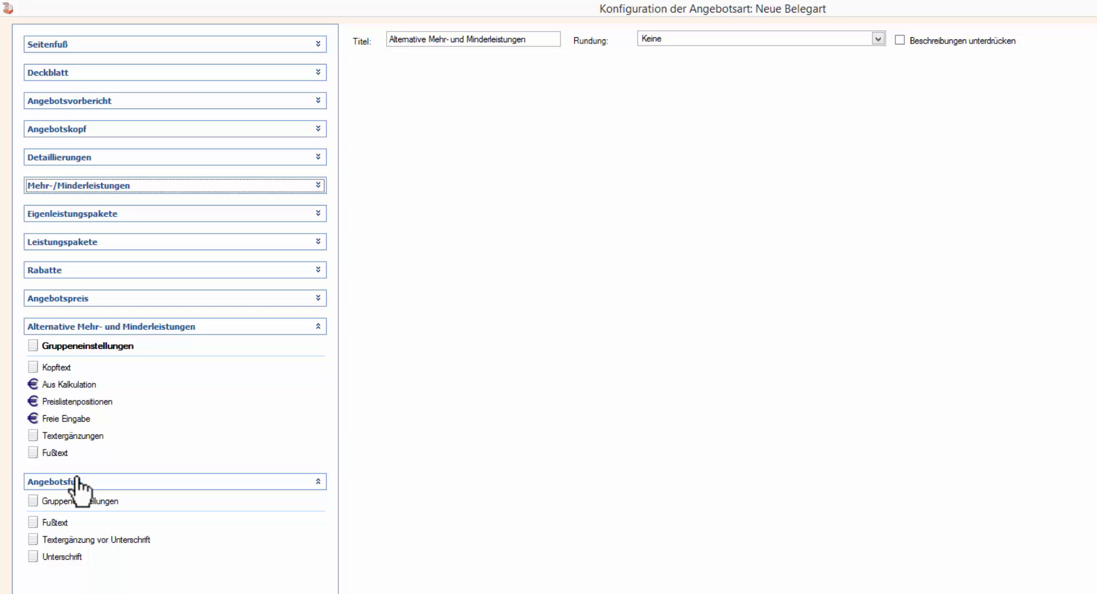
left_click(50, 367)
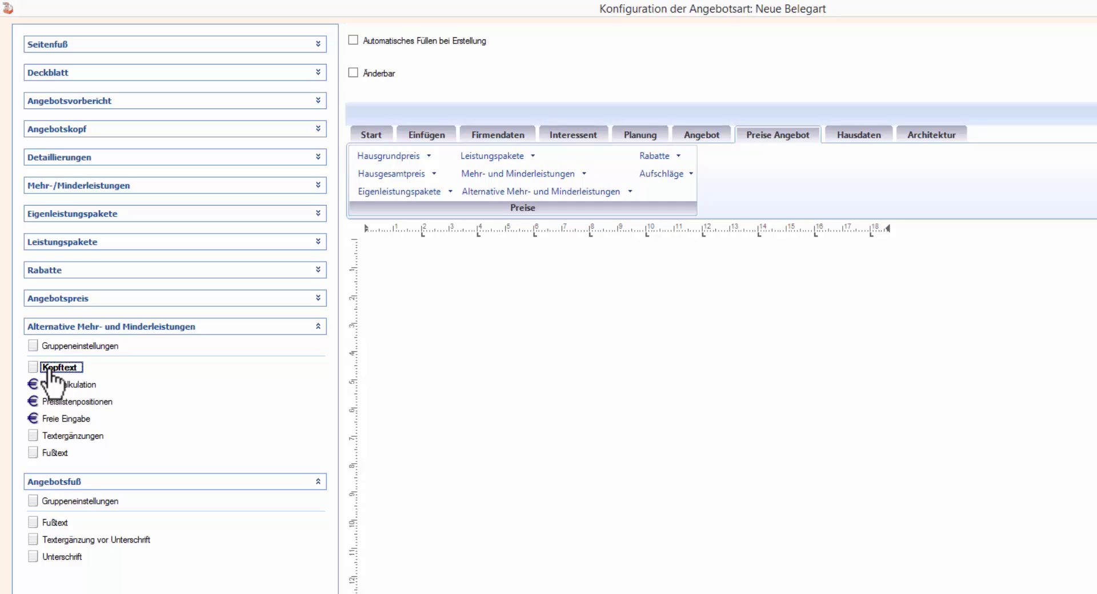
Examine the Titel in the Gruppeneinstellungen of Alternative Mehr- und Minderleistungen
left_click(76, 346)
left_click(80, 348)
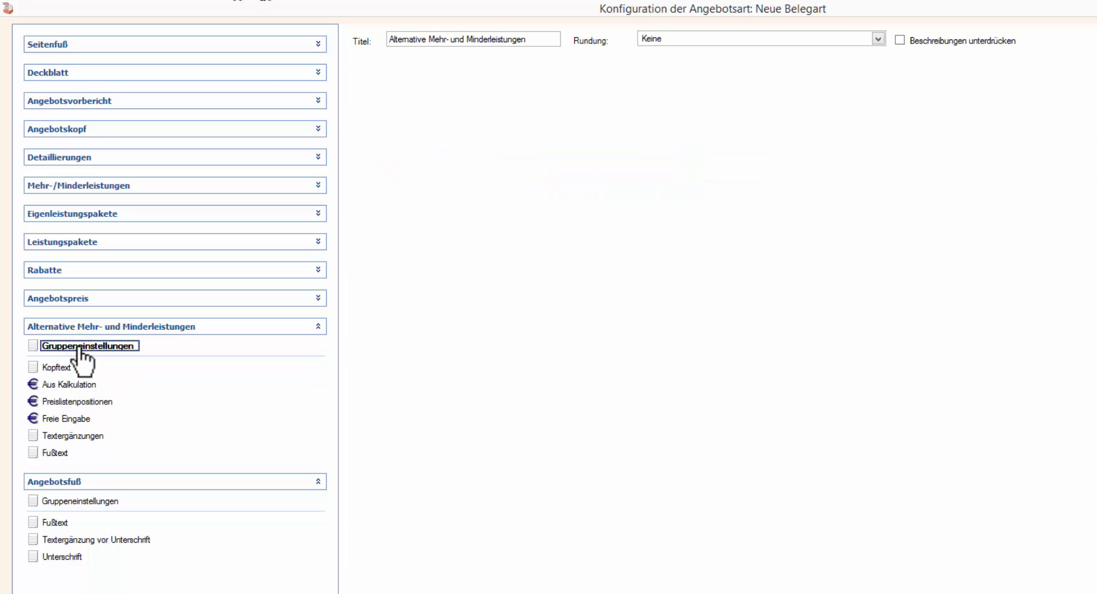
left_click(537, 38)
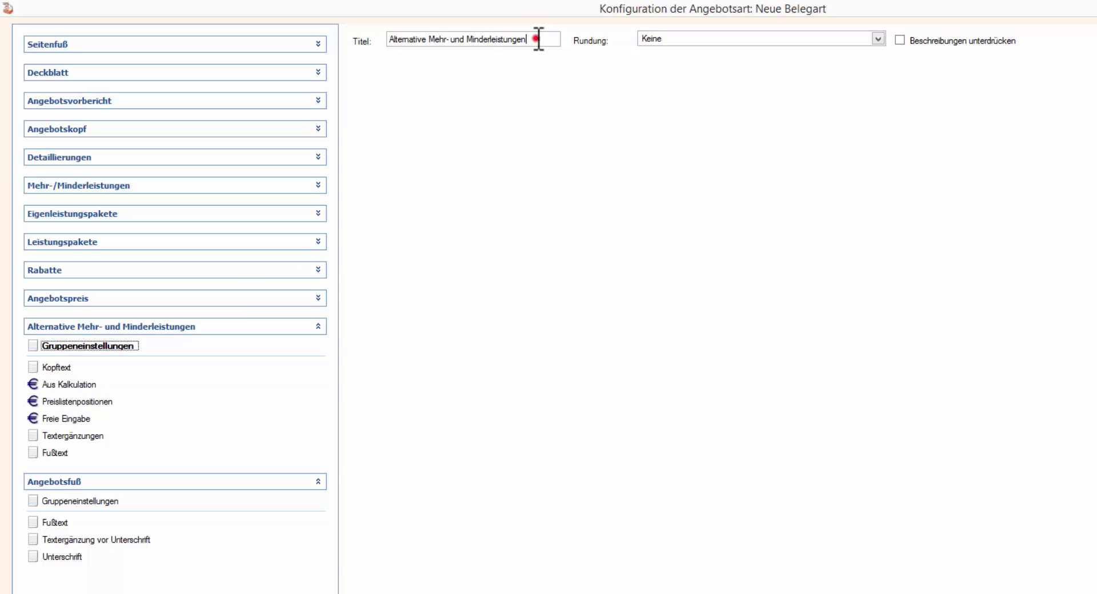
left_click_drag(537, 39, 379, 40)
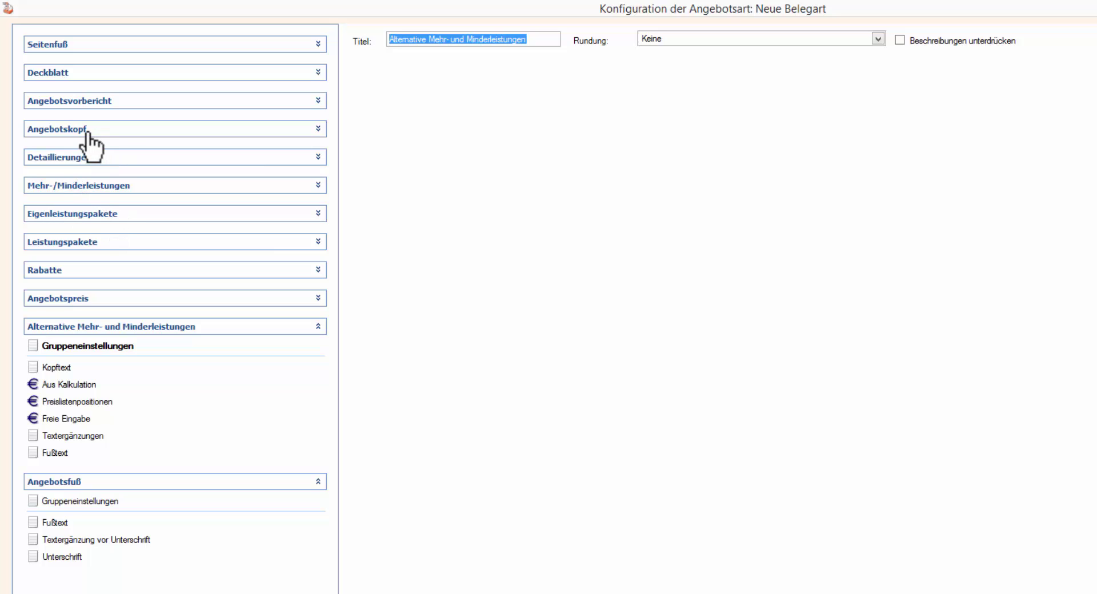
left_click(117, 347)
Go through the available Rundung options for the group, keep Keine, and point out the Beschreibungen unterdrücken option
left_click(877, 38)
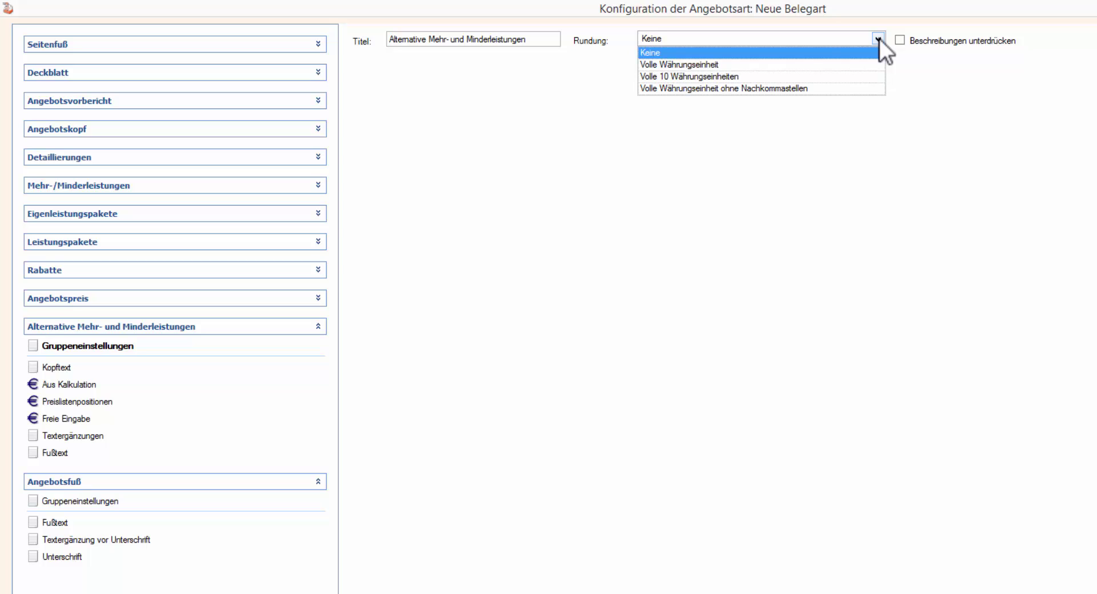
key("Down")
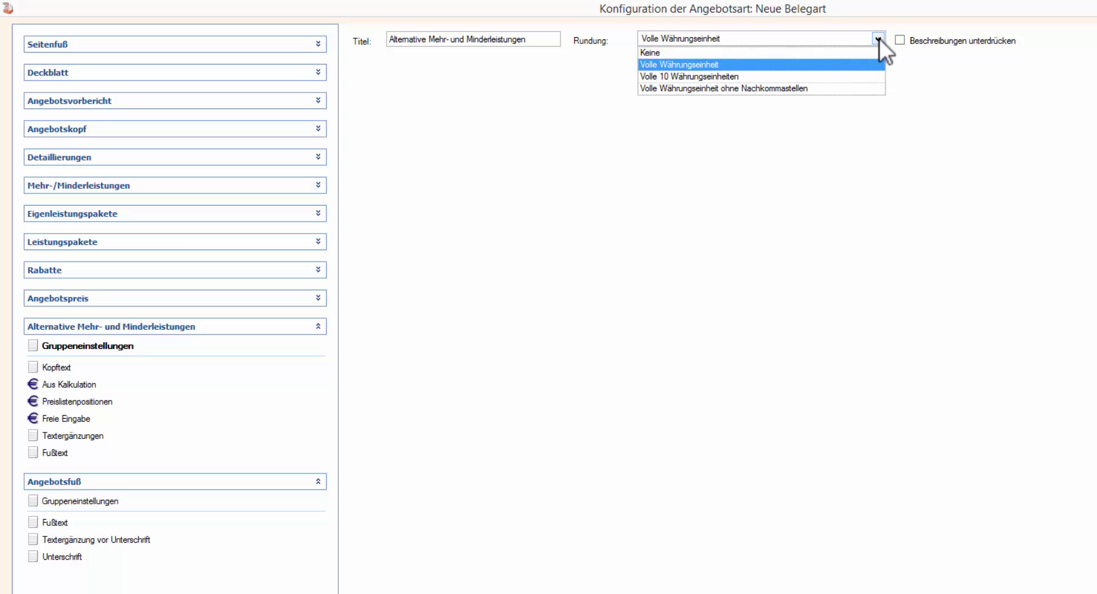
key("Down")
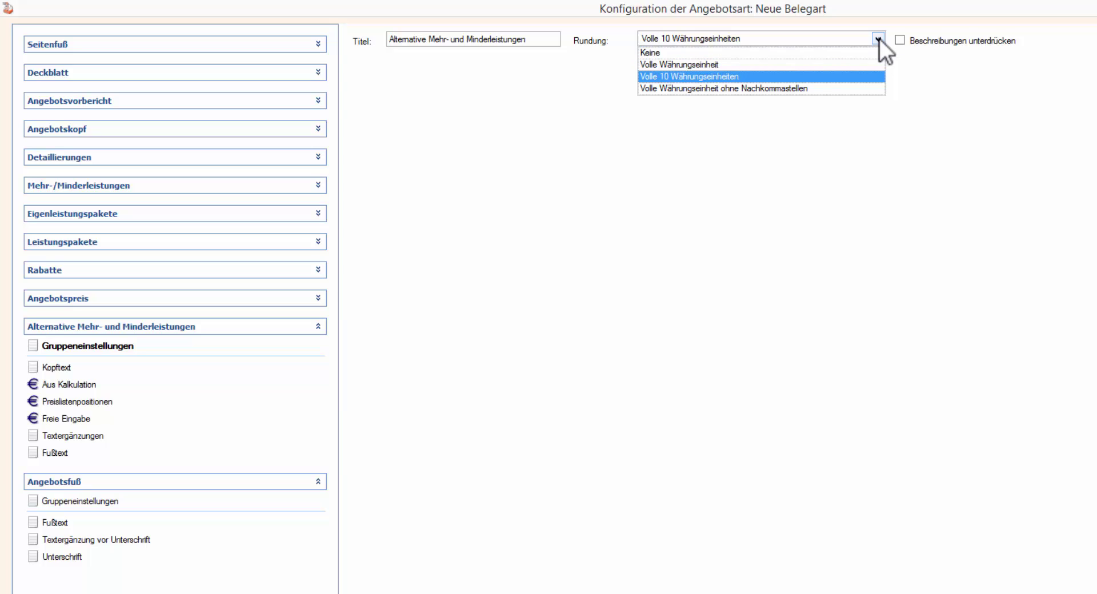
key("Down")
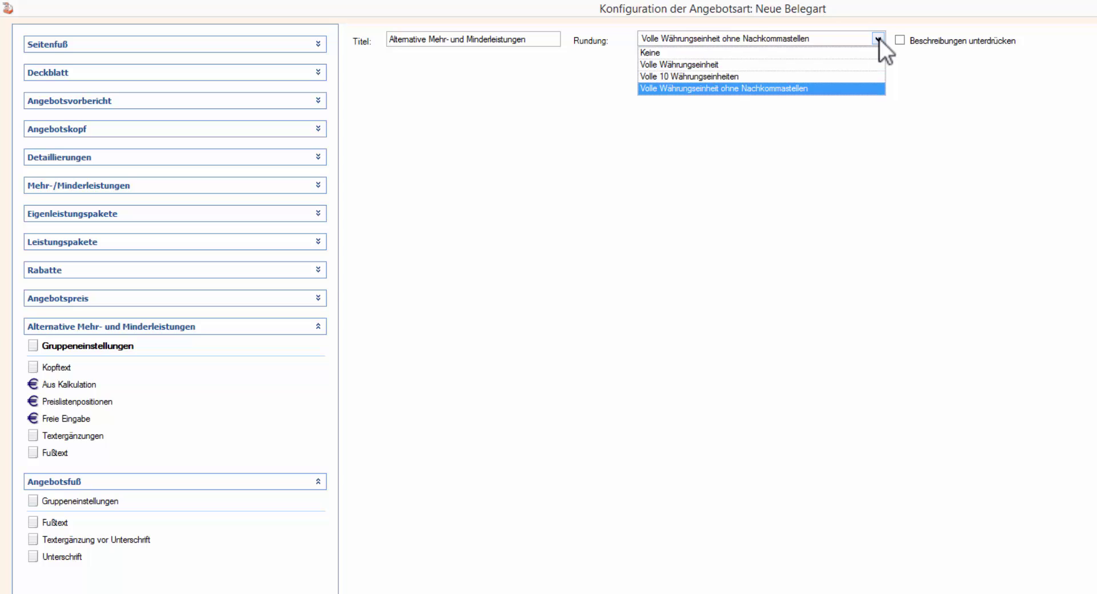
key("Up")
key("Up")
key("Up")
left_click(831, 55)
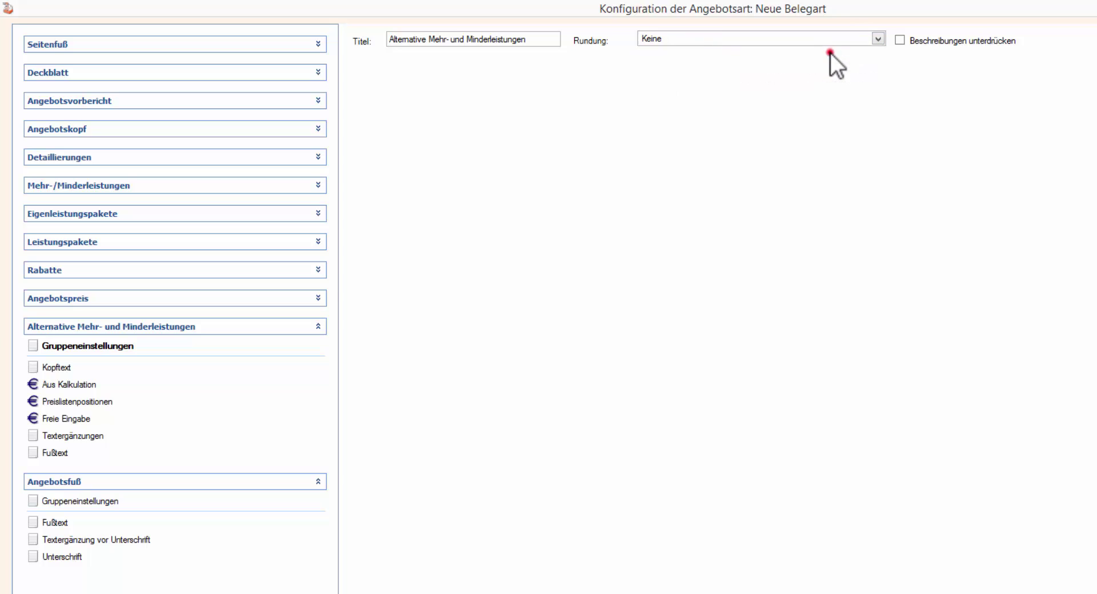
left_click(909, 41)
Activate Automatisches Füllen bei Erstellung for the Kopftext of Alternative Mehr- und Minderleistungen and try out its Änderbar option
left_click(47, 366)
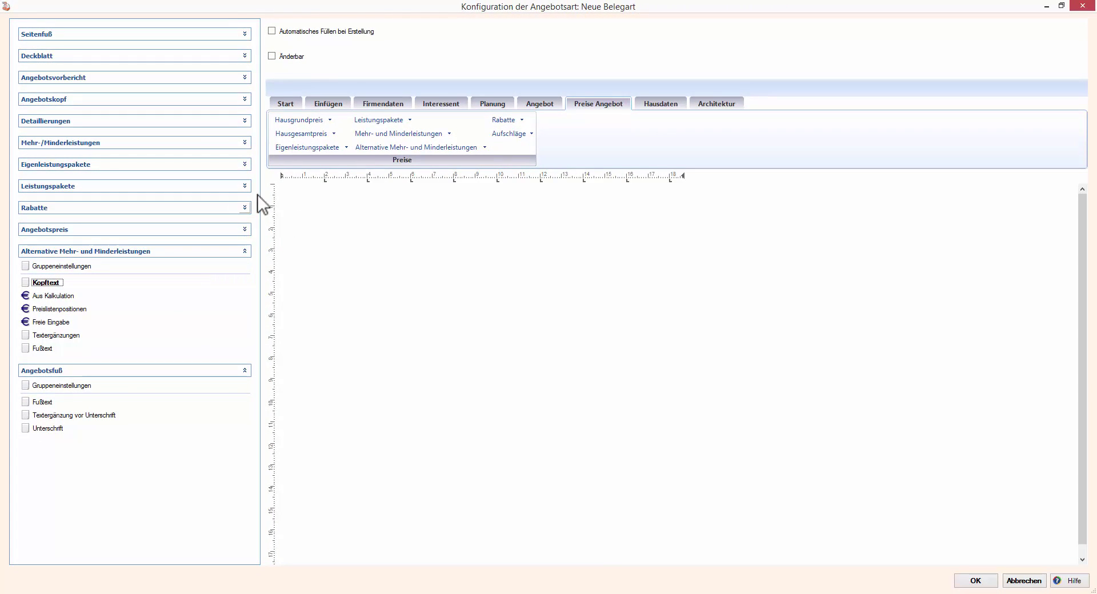
left_click(296, 33)
left_click(286, 57)
left_click(287, 104)
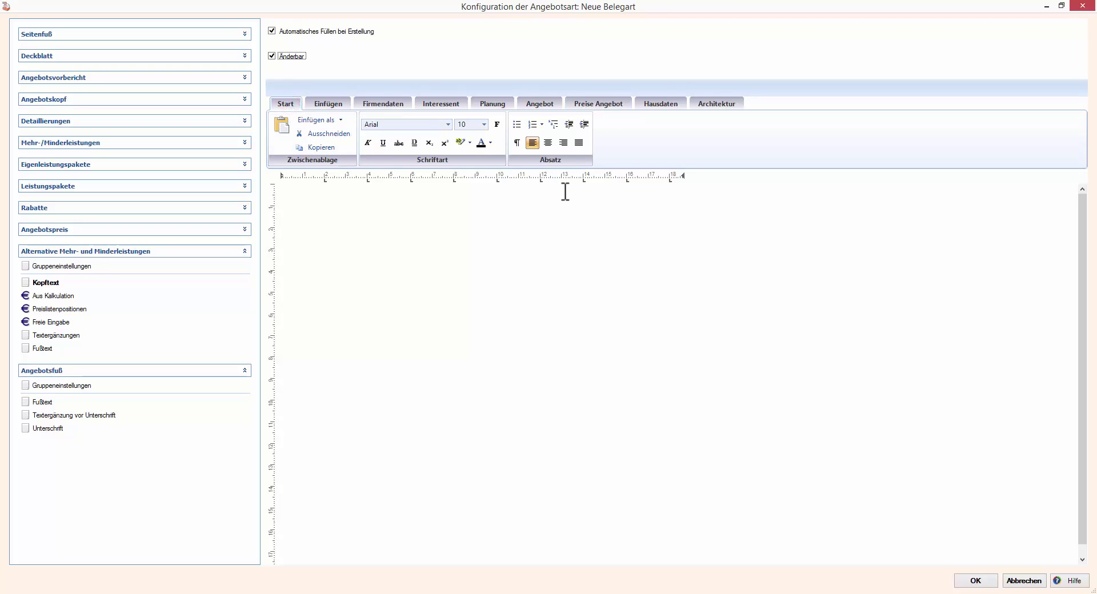
left_click(285, 56)
Examine the Aus Kalkulation settings for 0-Preise eingebbar, Bildausrichtung and Bildbreite in cm
left_click(44, 296)
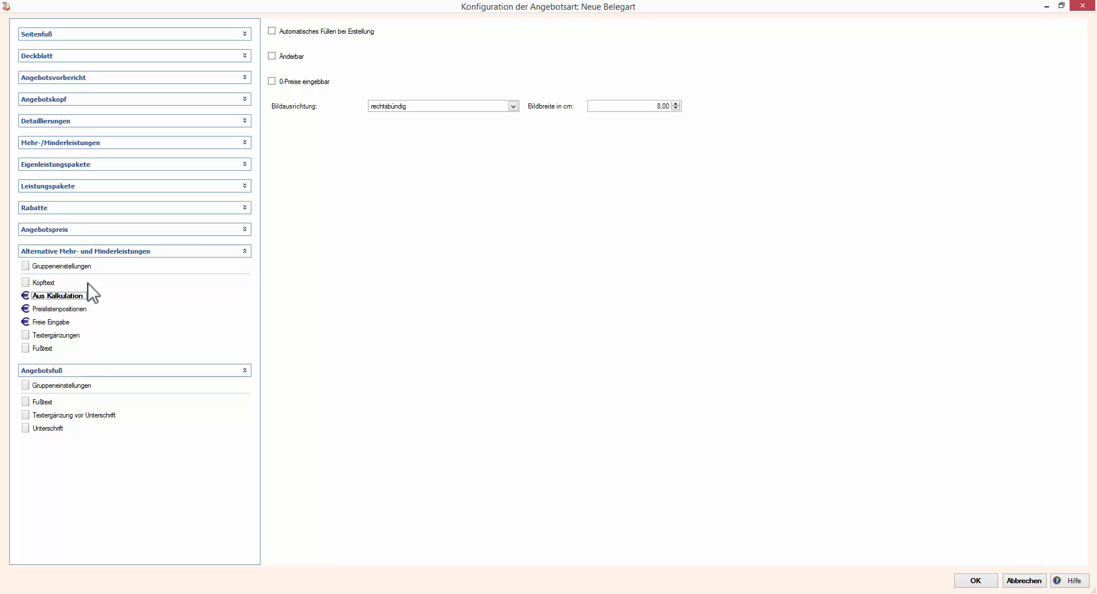
left_click(286, 83)
left_click(514, 105)
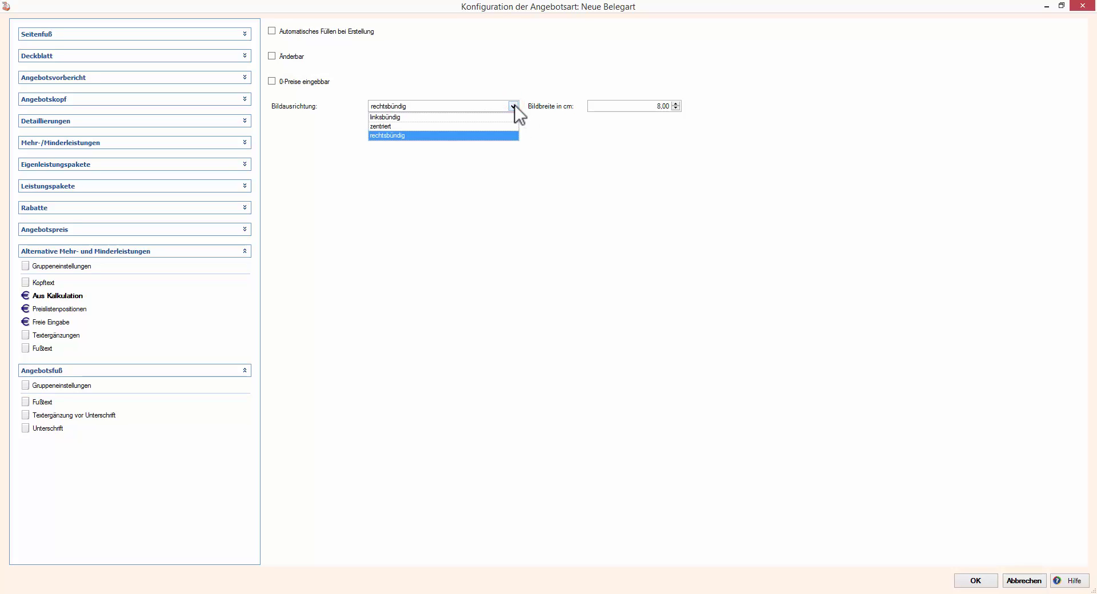
left_click(514, 105)
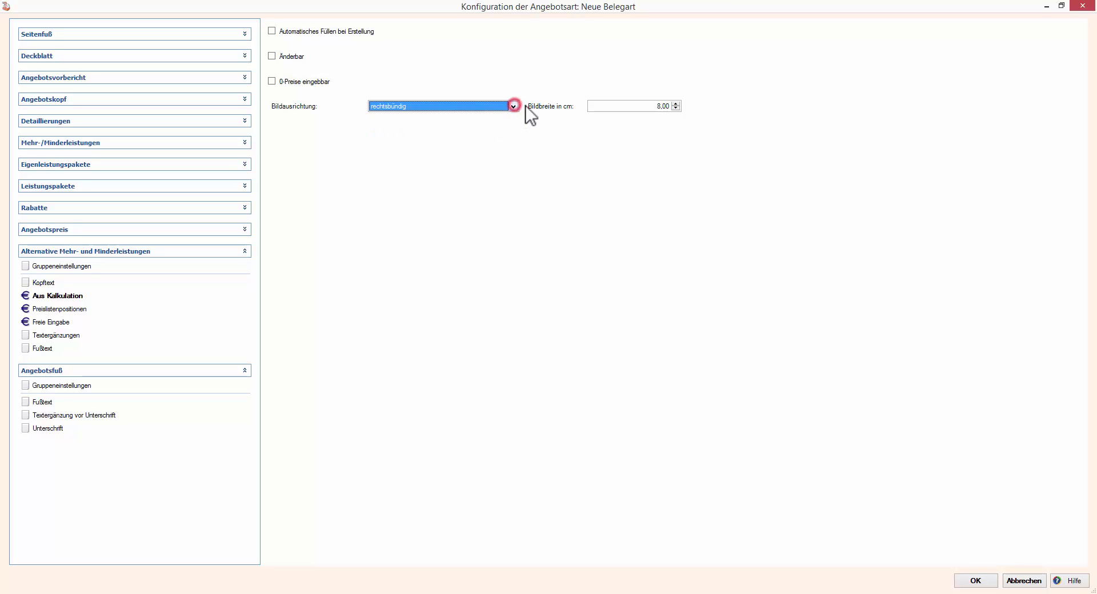
left_click(626, 104)
left_click_drag(626, 104, 667, 107)
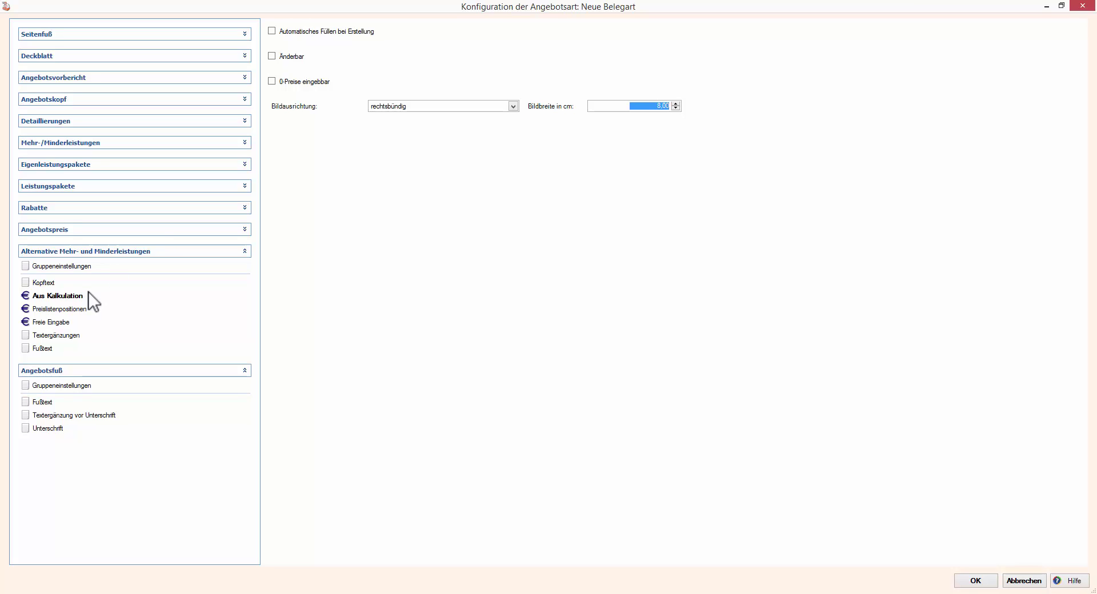
left_click(67, 296)
Examine the Preislistenpositionen choices for Art der Textausgabe and Bildausrichtung
left_click(60, 310)
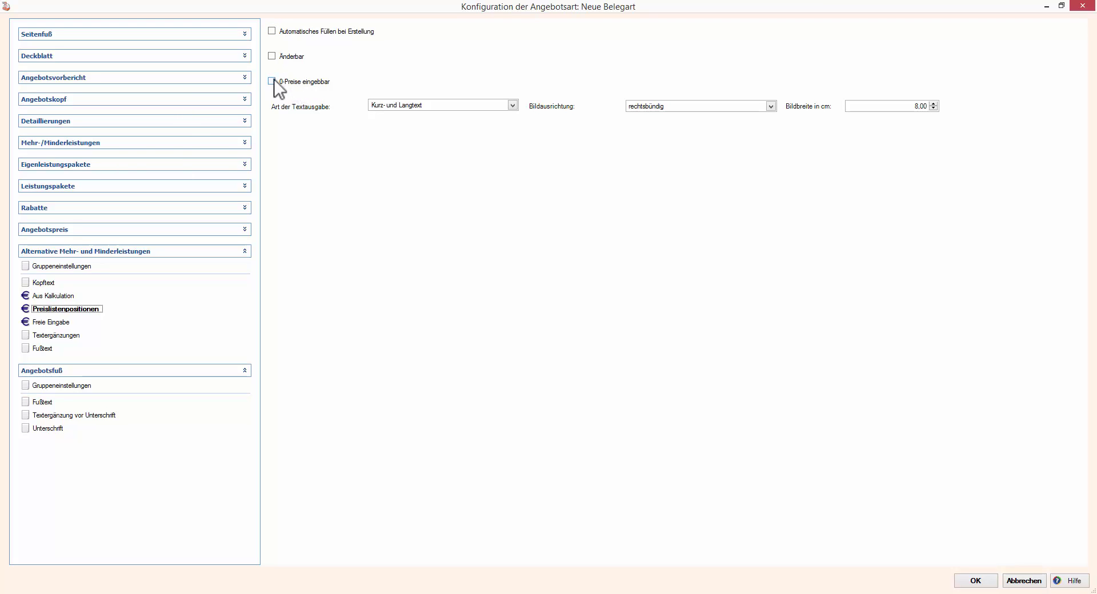
left_click(512, 107)
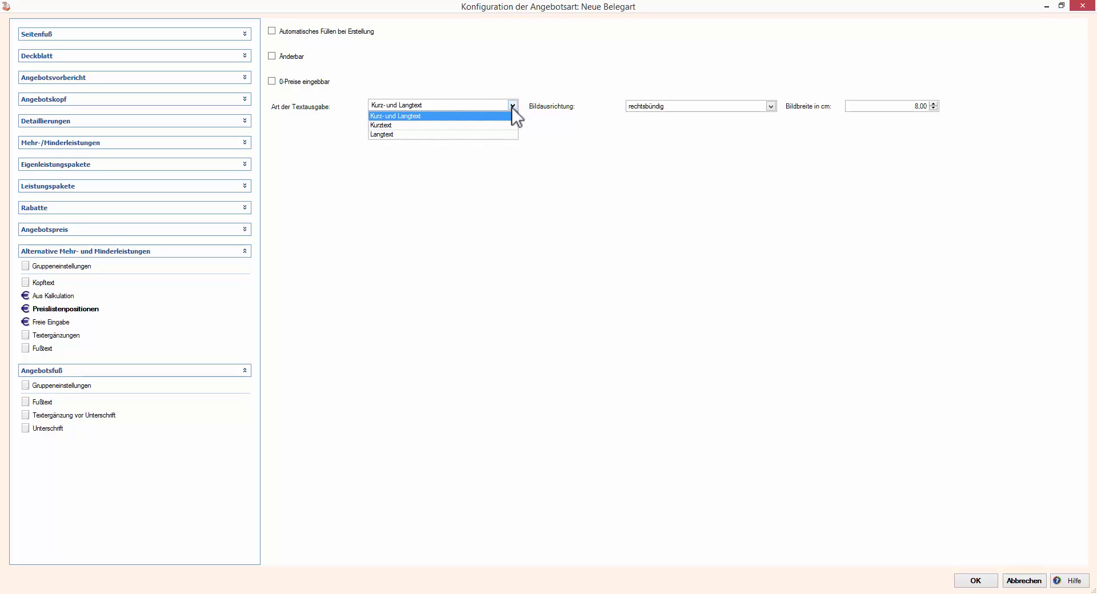
left_click(511, 107)
left_click(771, 107)
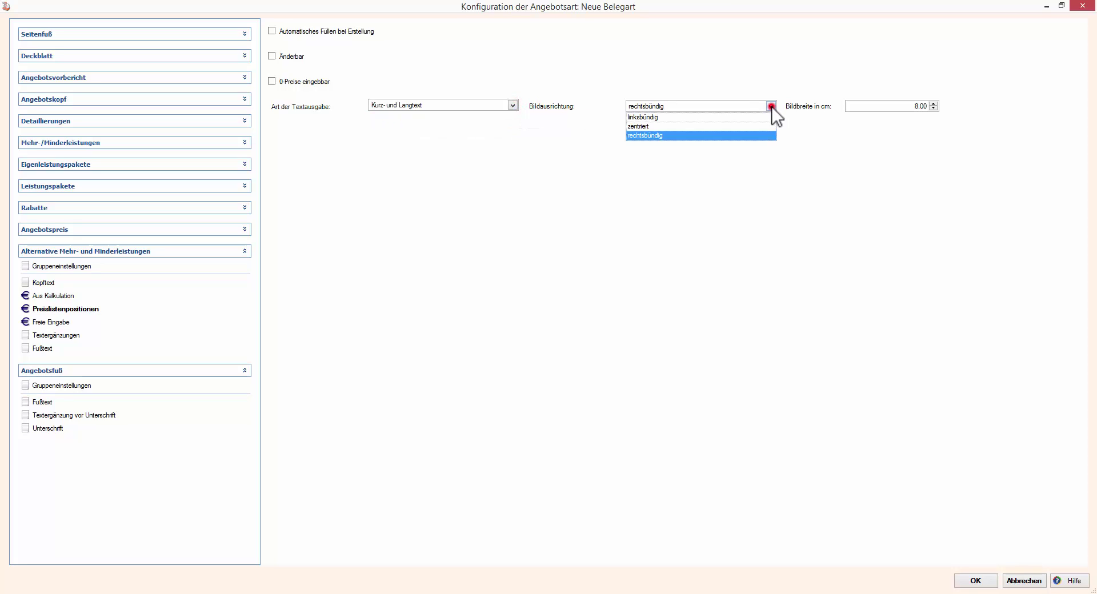
left_click(771, 106)
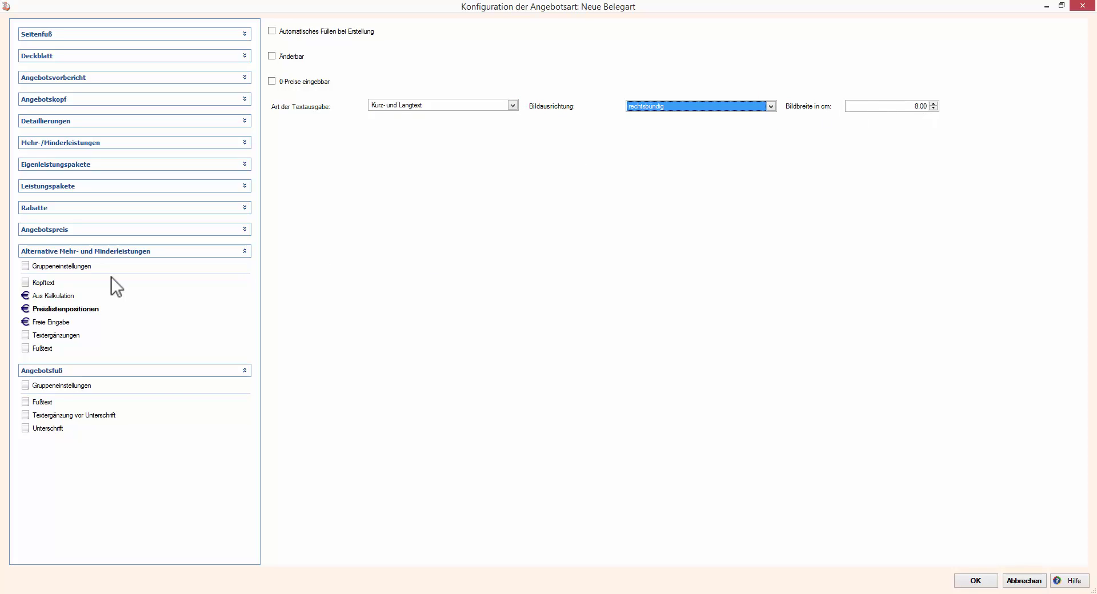
left_click(71, 311)
Try out the Änderbar option for Freie Eingabe together with its Gruppenname in Bericht field
left_click(49, 323)
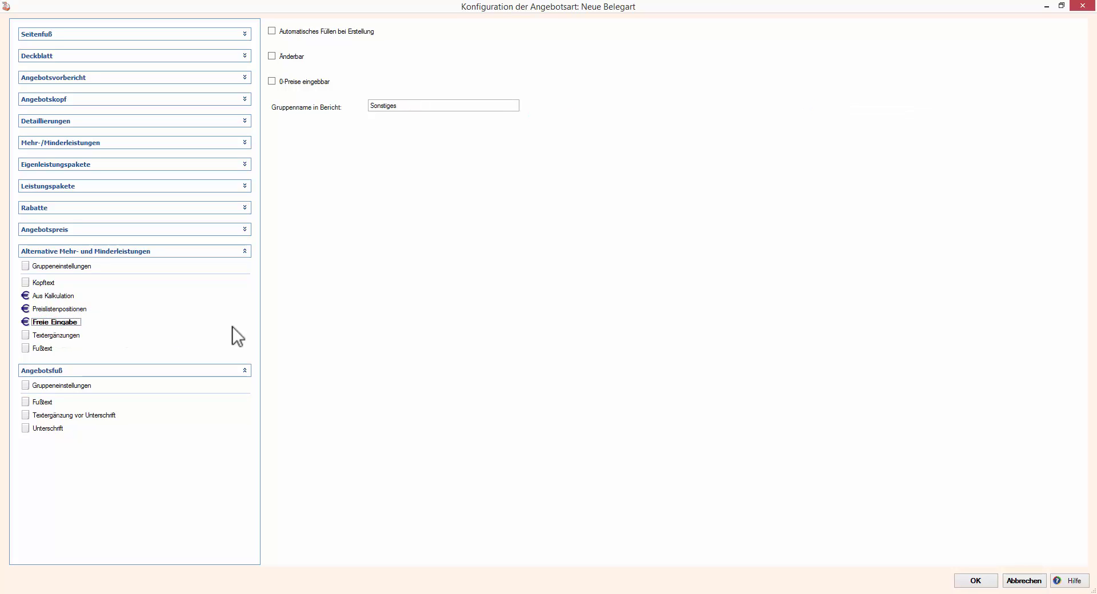
left_click(273, 57)
double_click(412, 109)
left_click(287, 55)
Compare the available settings of Textergänzungen and Fußtext under Alternative Mehr- und Minderleistungen
left_click(62, 336)
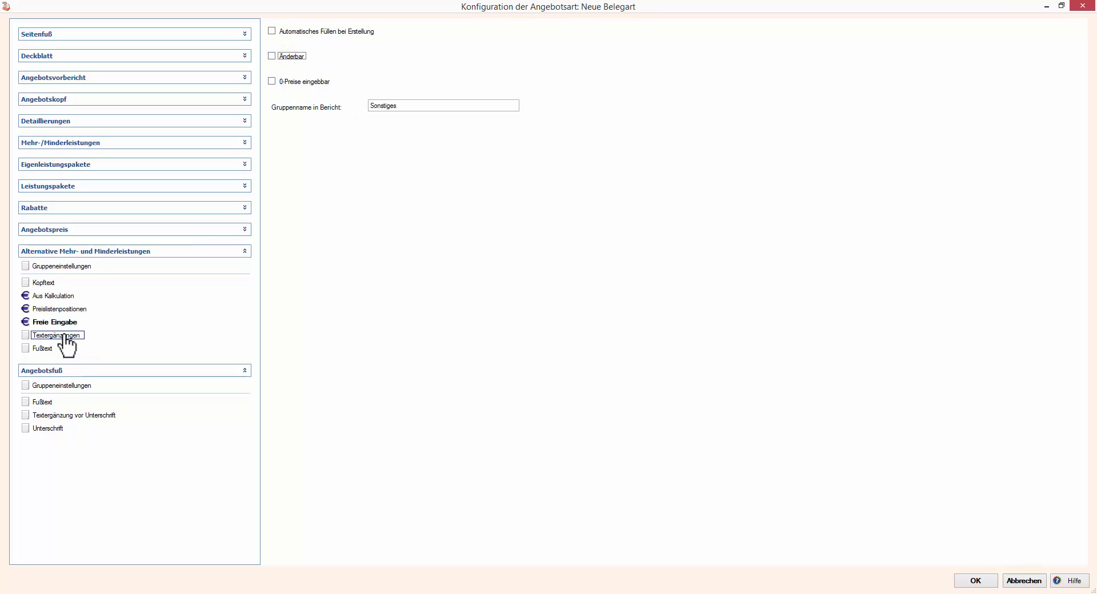
left_click(52, 347)
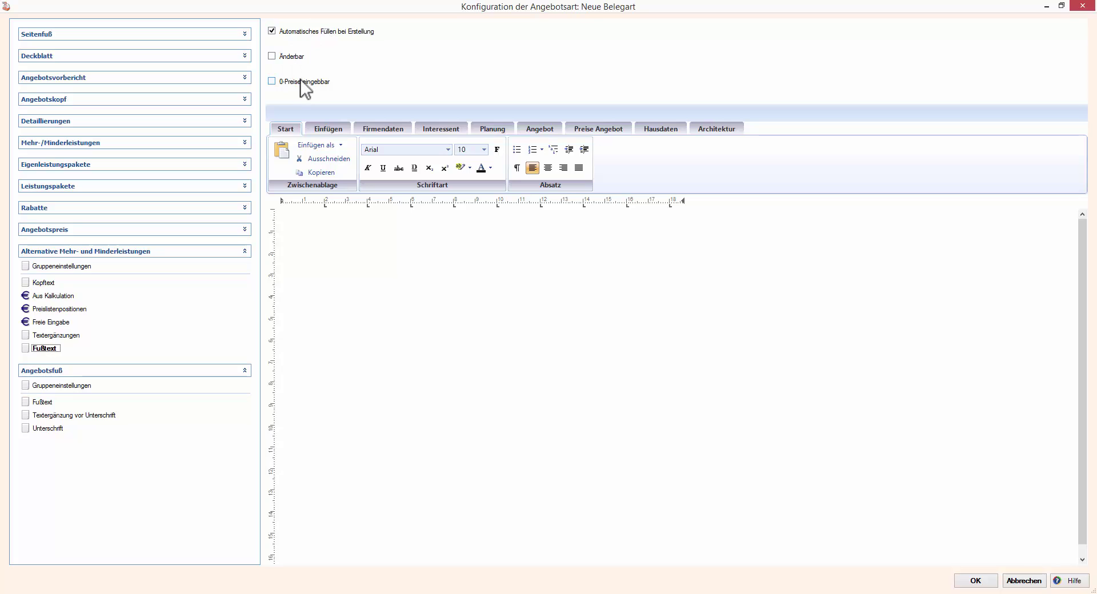
left_click(46, 336)
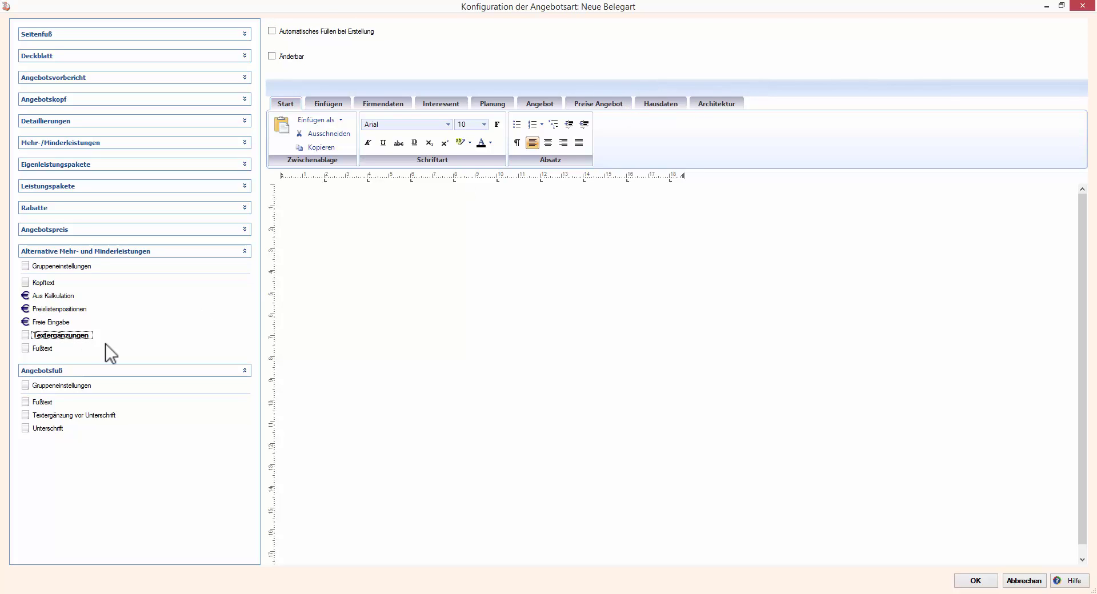
left_click(43, 348)
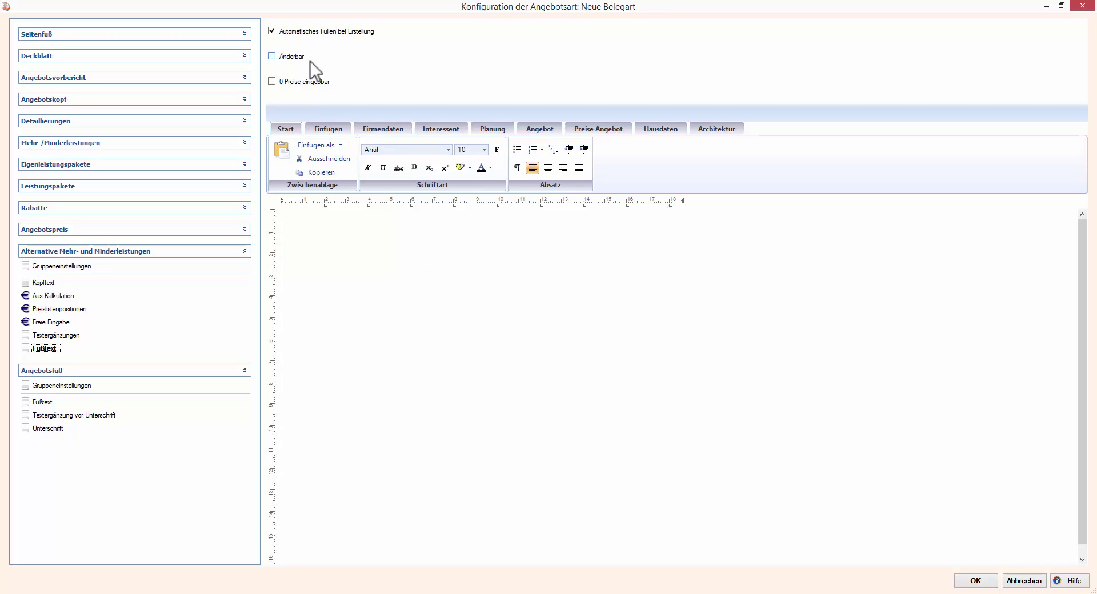
left_click(67, 335)
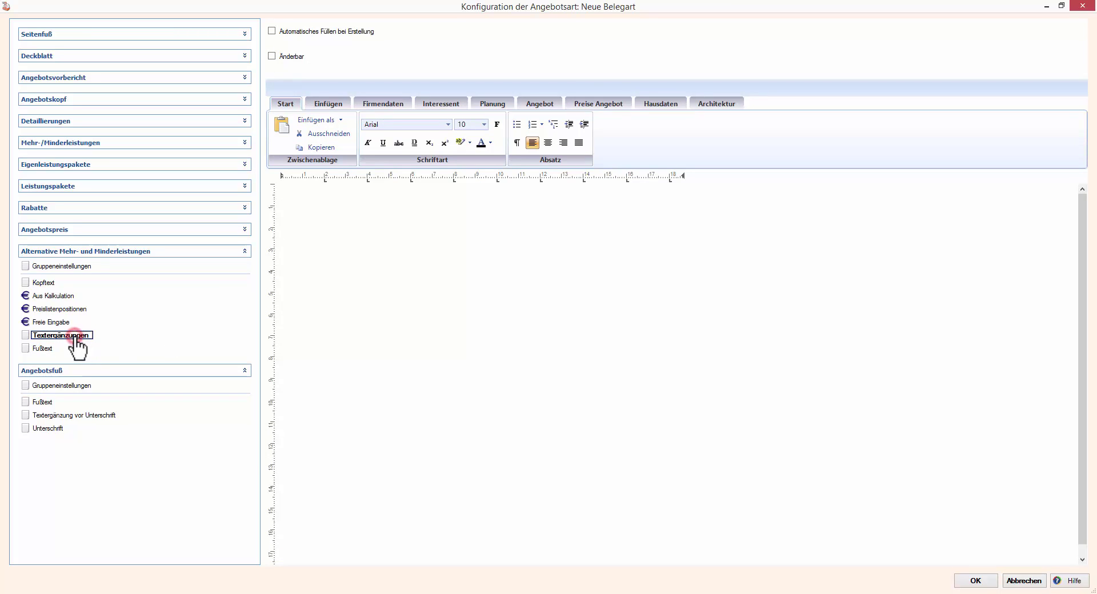